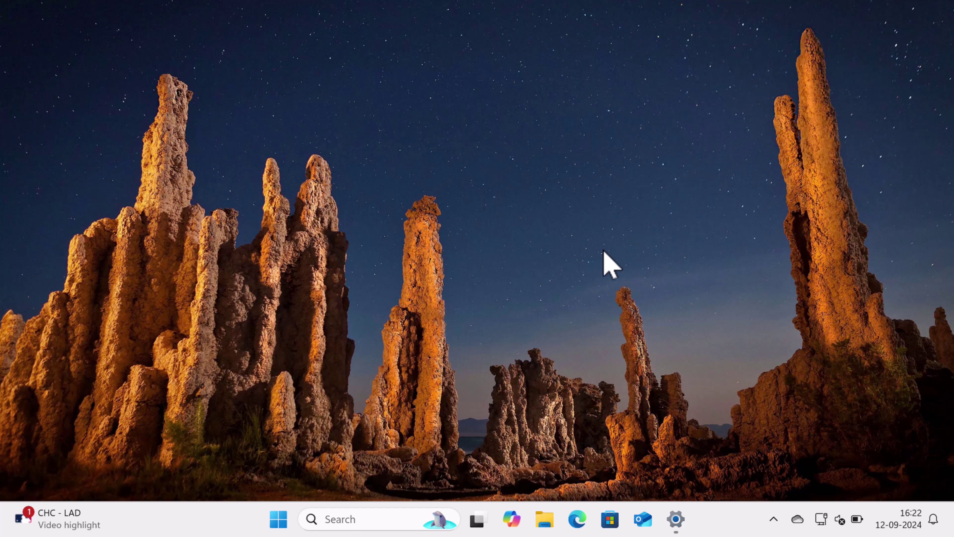
Check the title of the latest cumulative update in Windows Update history
left_click(675, 519)
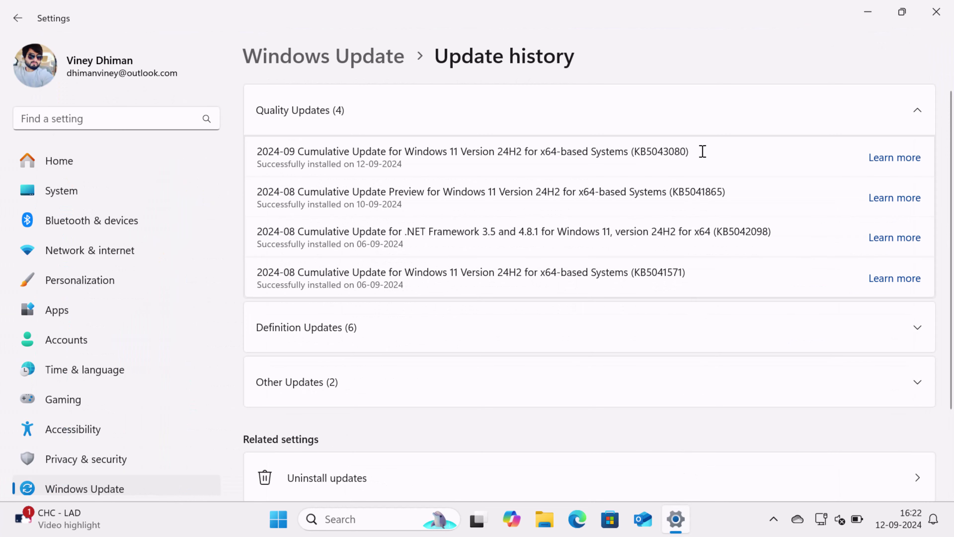
left_click_drag(702, 151, 256, 151)
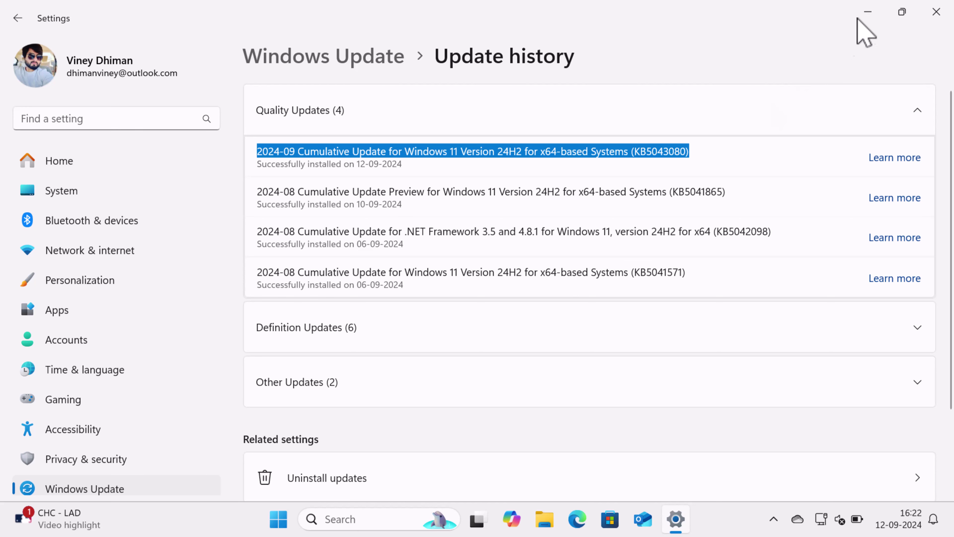
left_click(864, 13)
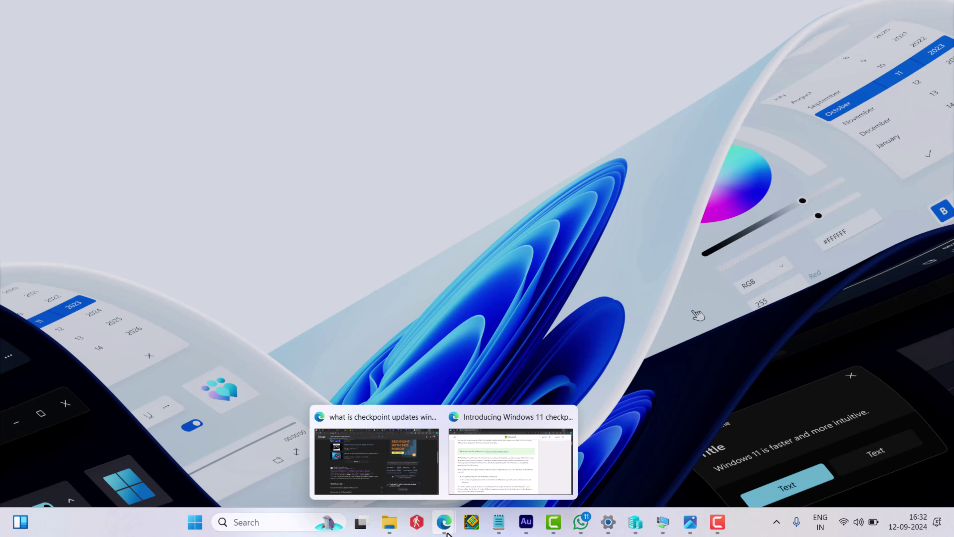
Read the checkpoint article's paragraphs on checkpoints, subsequent updates and repeating checkpoints
left_click(477, 450)
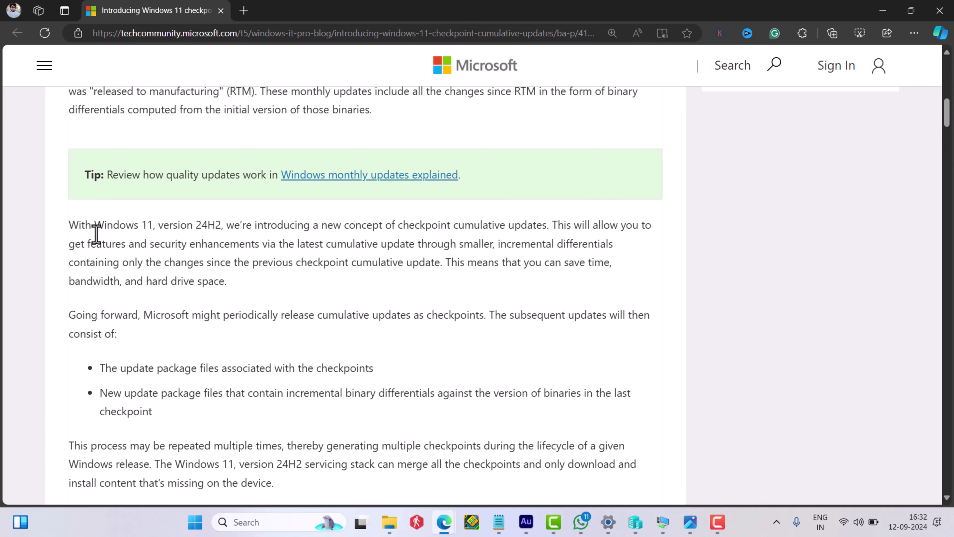
left_click_drag(72, 224, 214, 281)
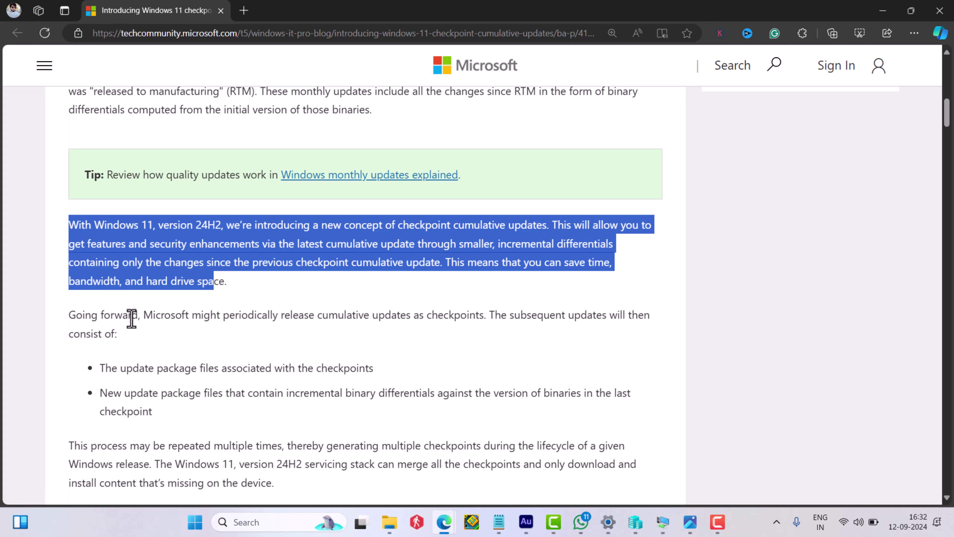
left_click_drag(70, 315, 188, 415)
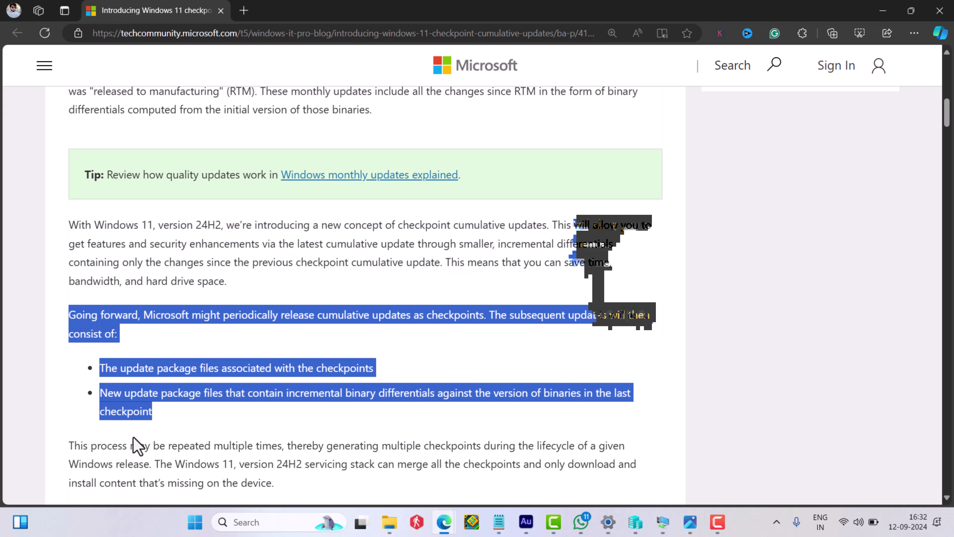
left_click_drag(66, 445, 284, 495)
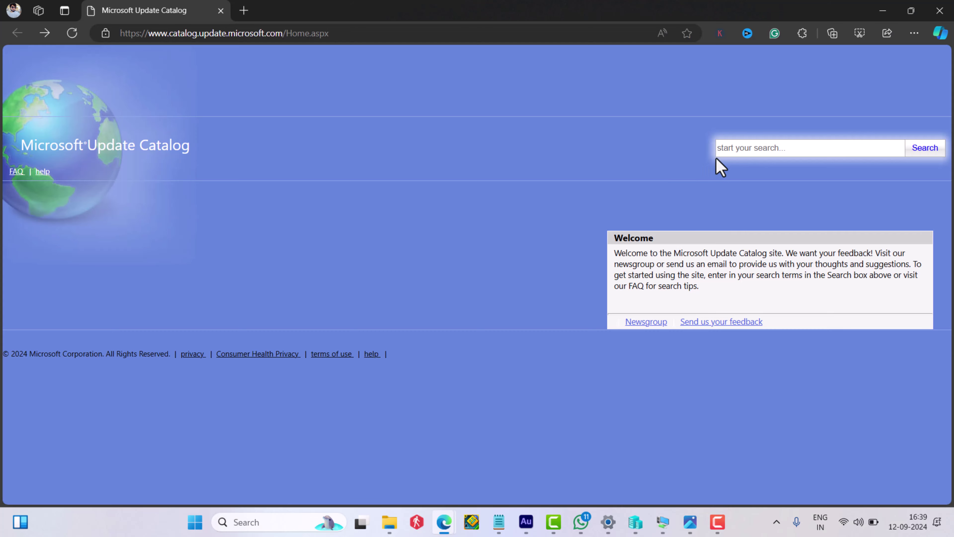
Search the Microsoft Update Catalog for kb5043080
left_click(726, 150)
type("kb5043080")
key("Return")
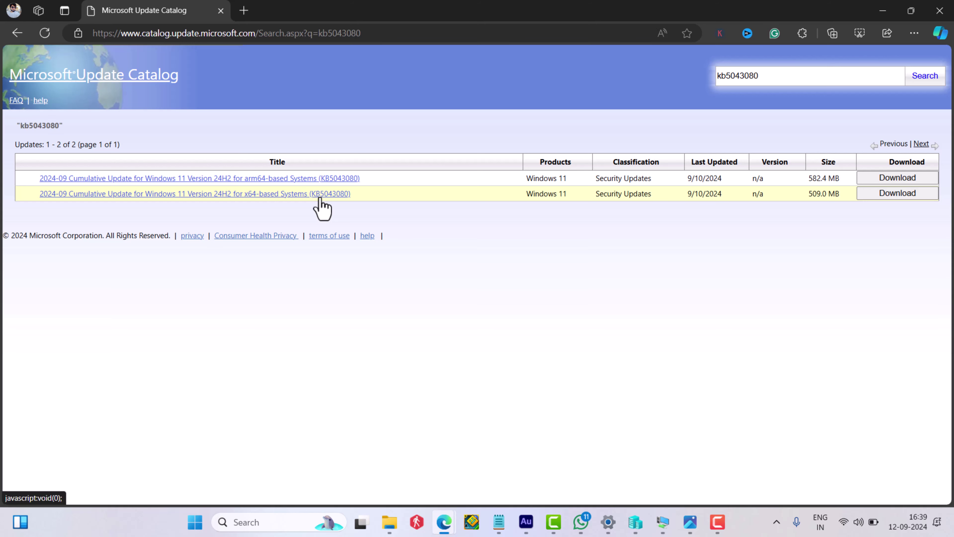
Start downloading the x64-based KB5043080 .msu package from its download window
left_click(884, 195)
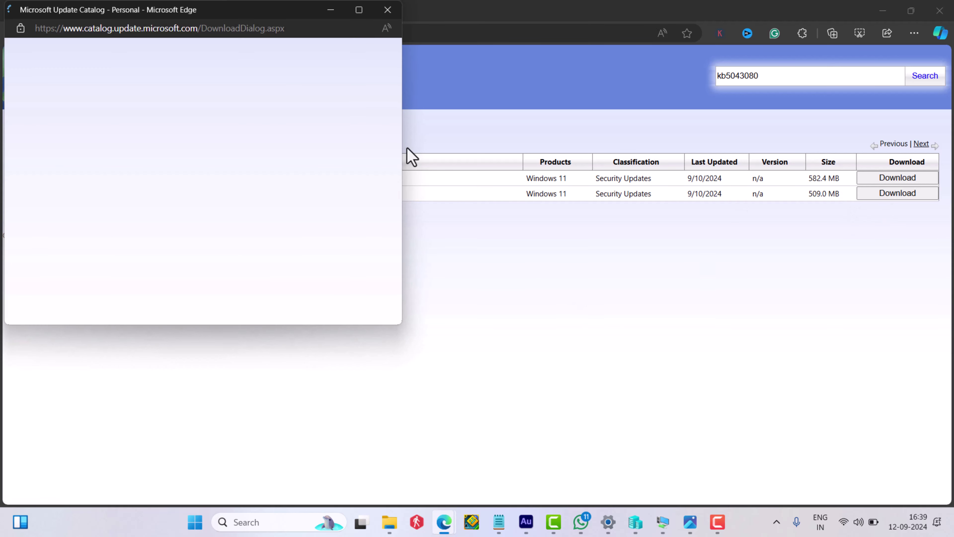
left_click_drag(278, 10, 519, 58)
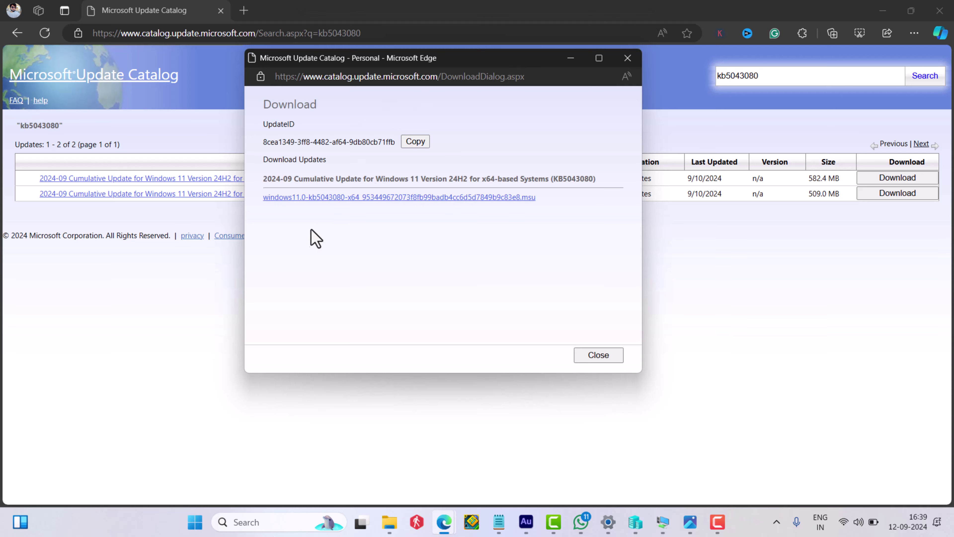
left_click_drag(538, 198, 264, 198)
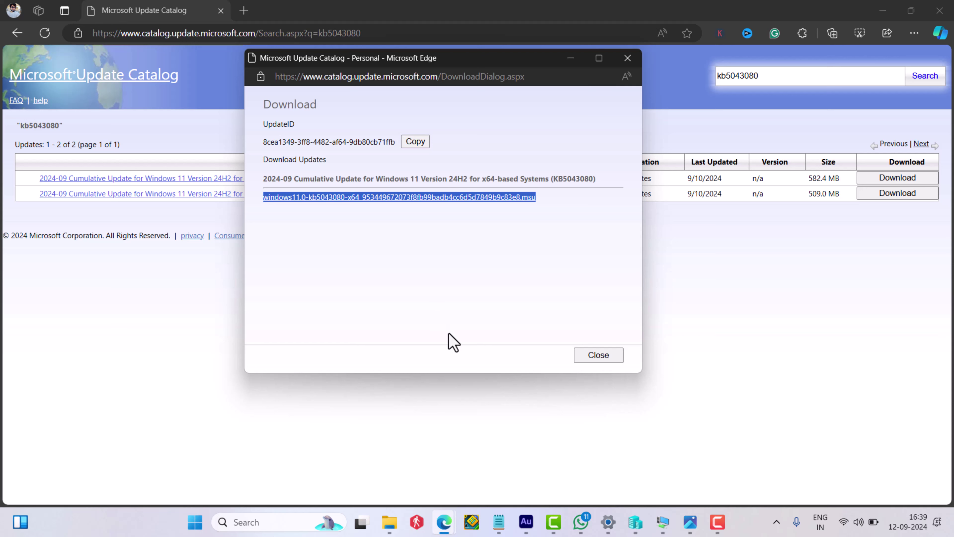
left_click(444, 203)
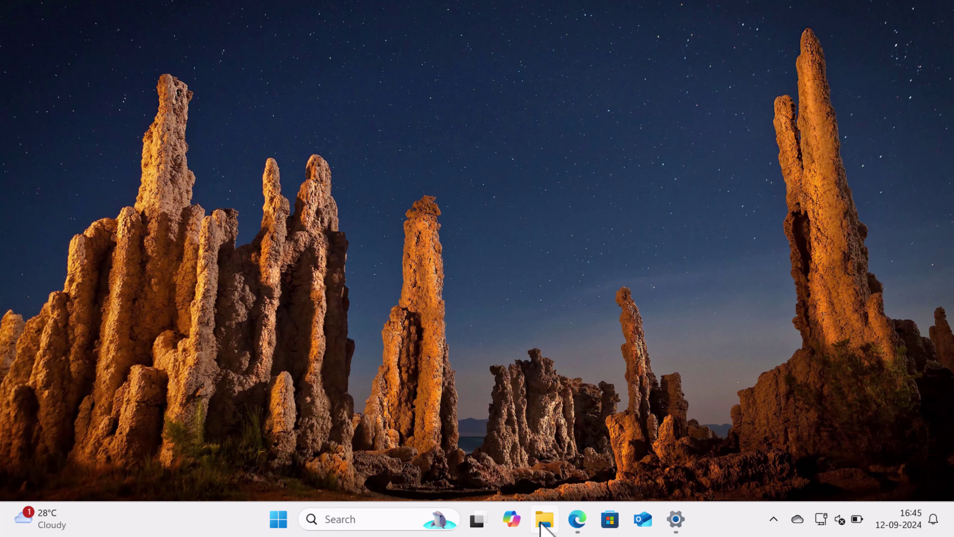
Create a new folder named Packages on Local Disk (C:)
left_click(543, 520)
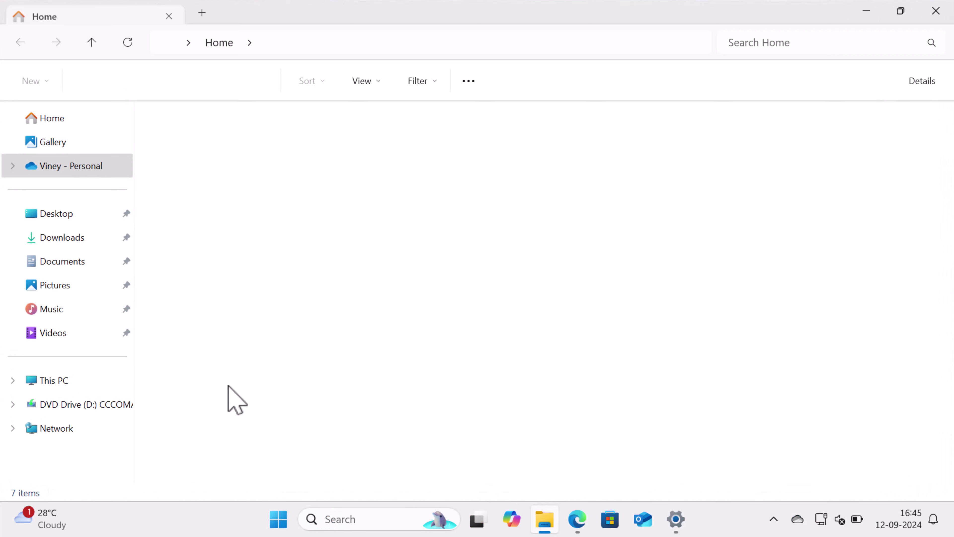
left_click(81, 382)
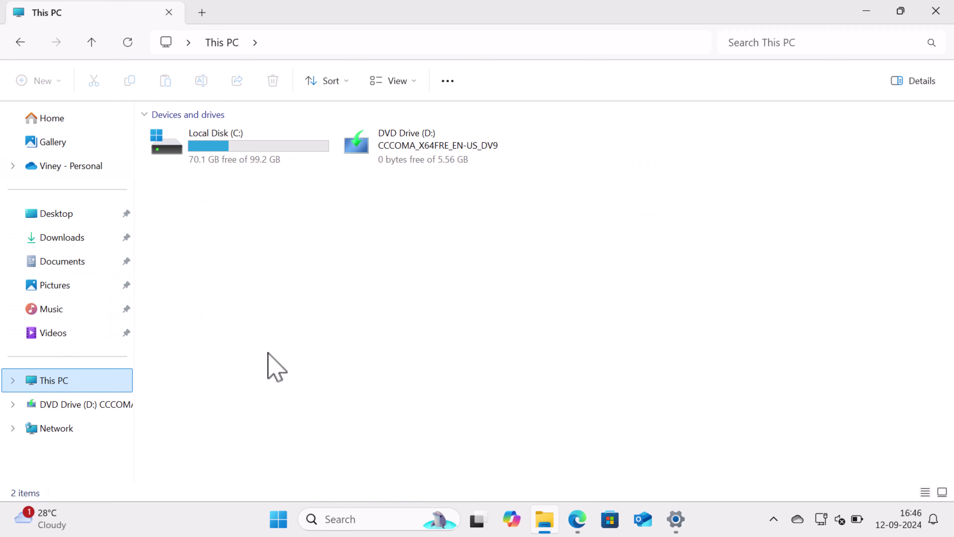
double_click(235, 162)
right_click(240, 385)
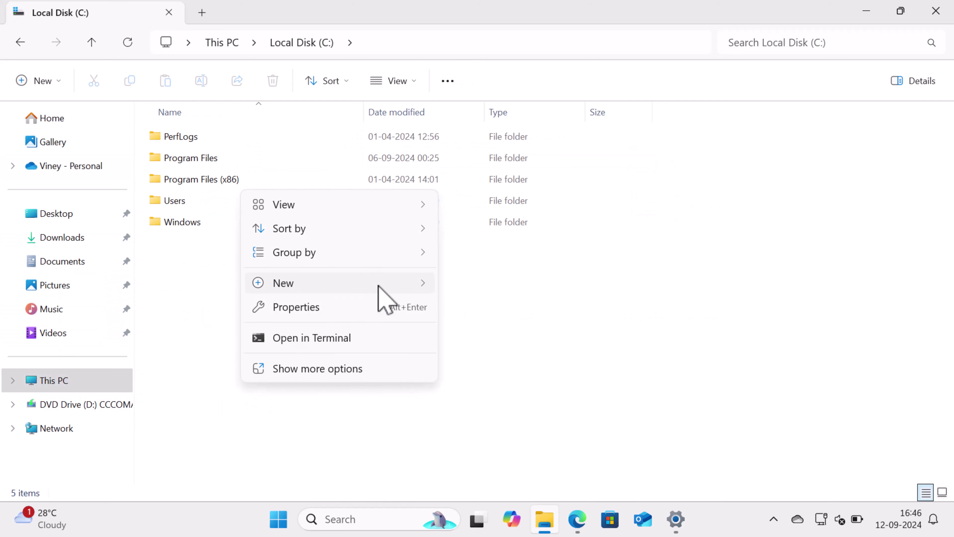
mouse_move(376, 282)
left_click(500, 287)
type("Packages")
key("Return")
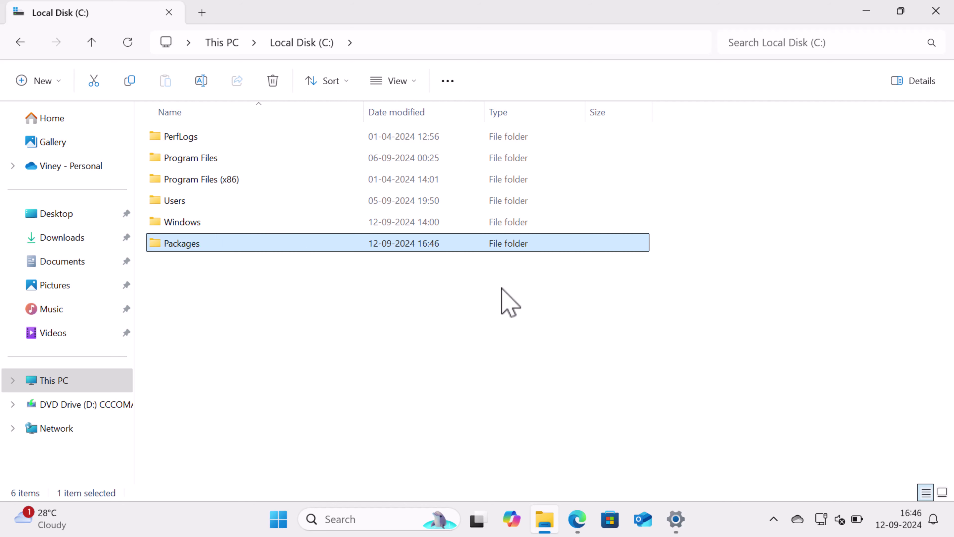
Paste the KB5043080 .msu from Downloads into C:\Packages and launch it
left_click(153, 273)
left_click(64, 240)
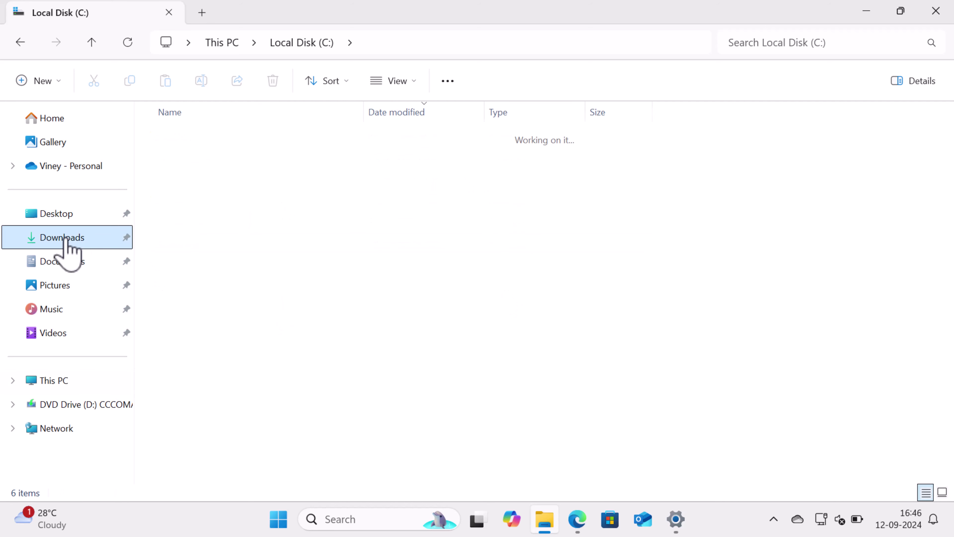
left_click(199, 156)
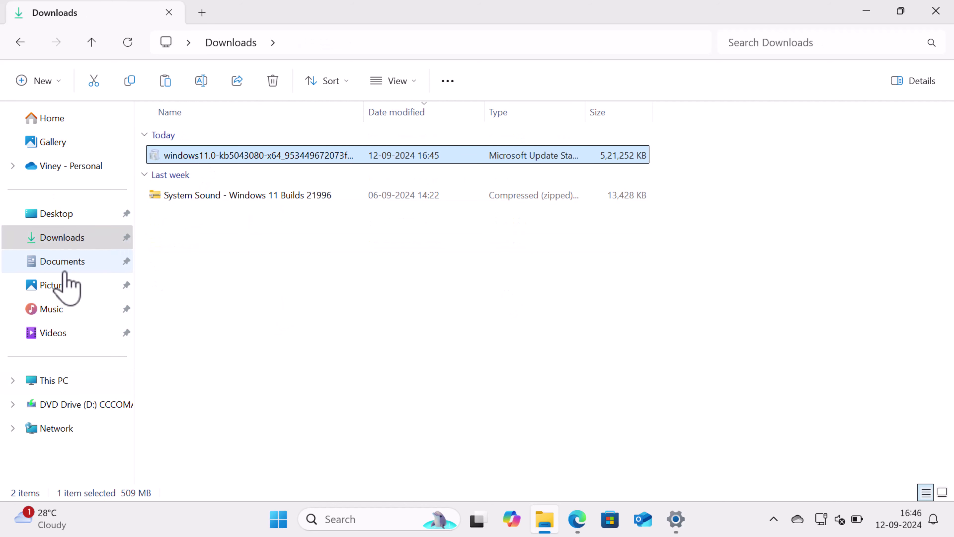
left_click(20, 41)
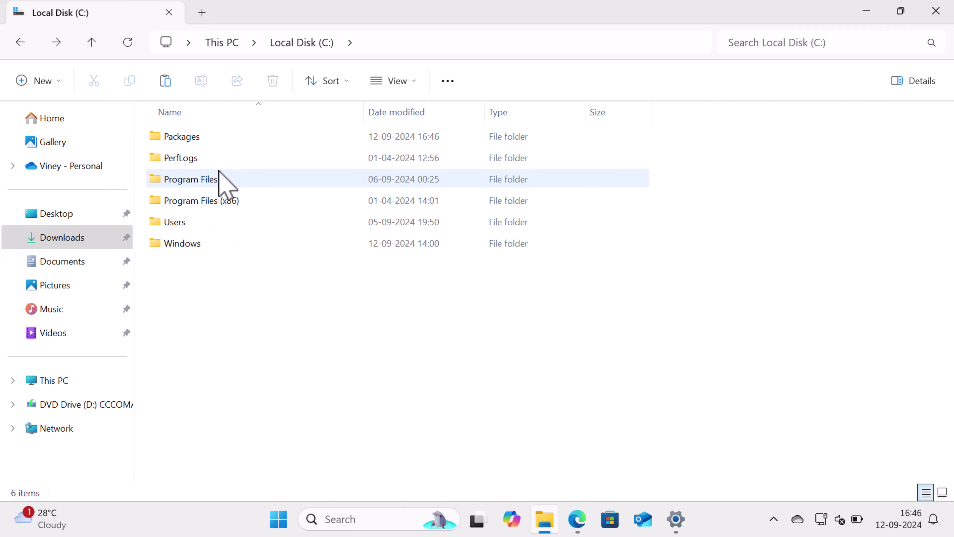
double_click(220, 136)
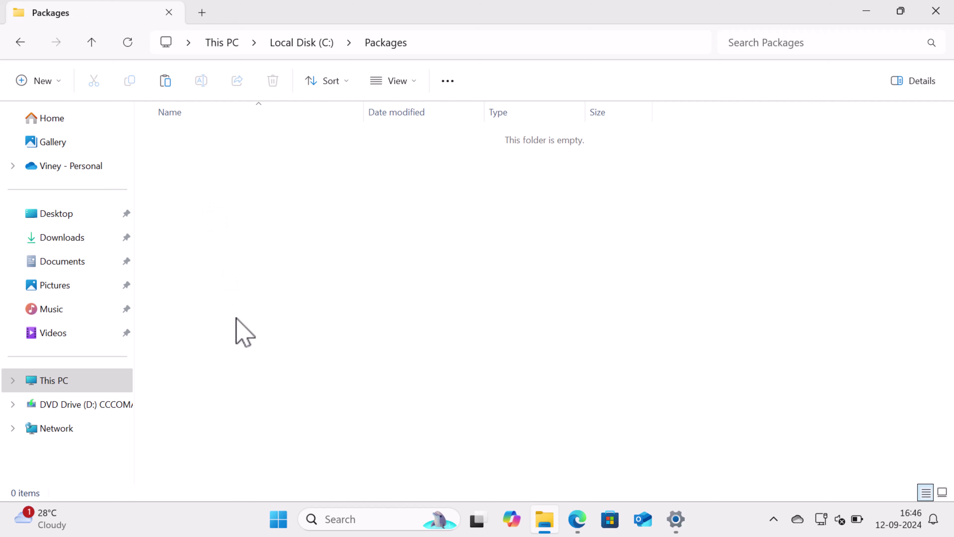
key("ctrl+v")
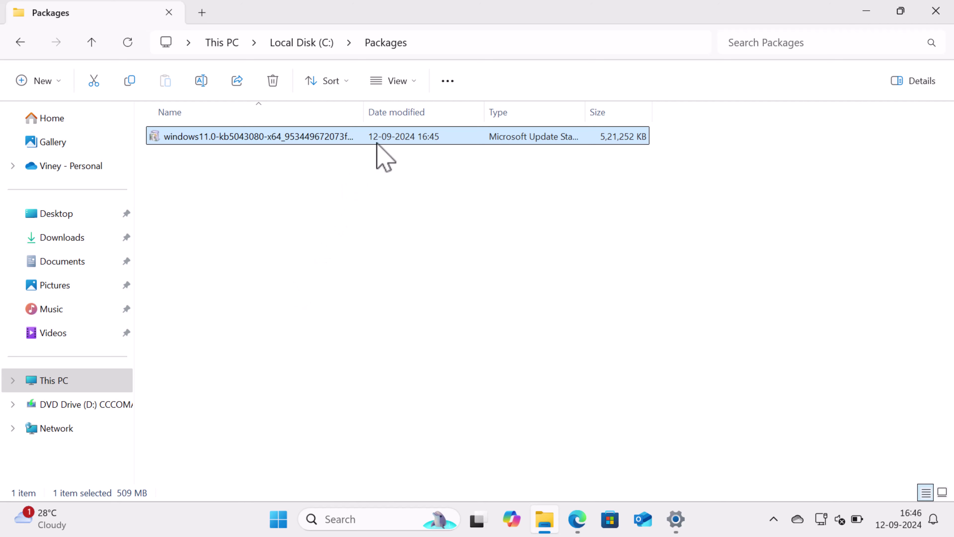
double_click(383, 137)
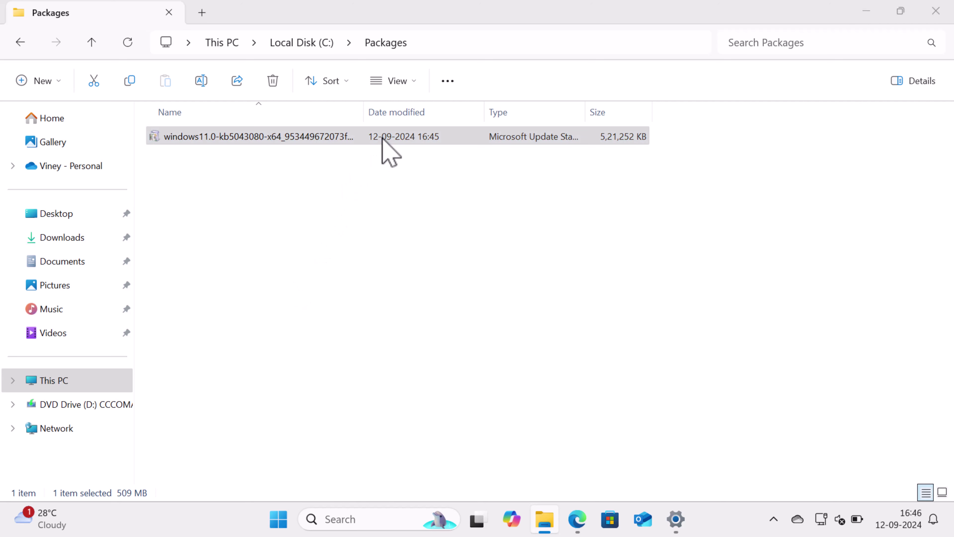
left_click(383, 138)
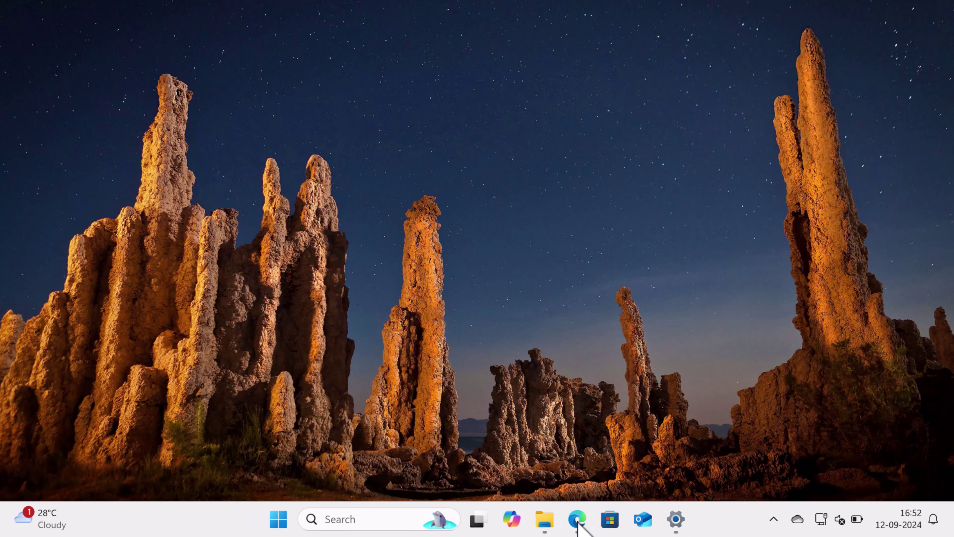
mouse_move(577, 524)
left_click(564, 478)
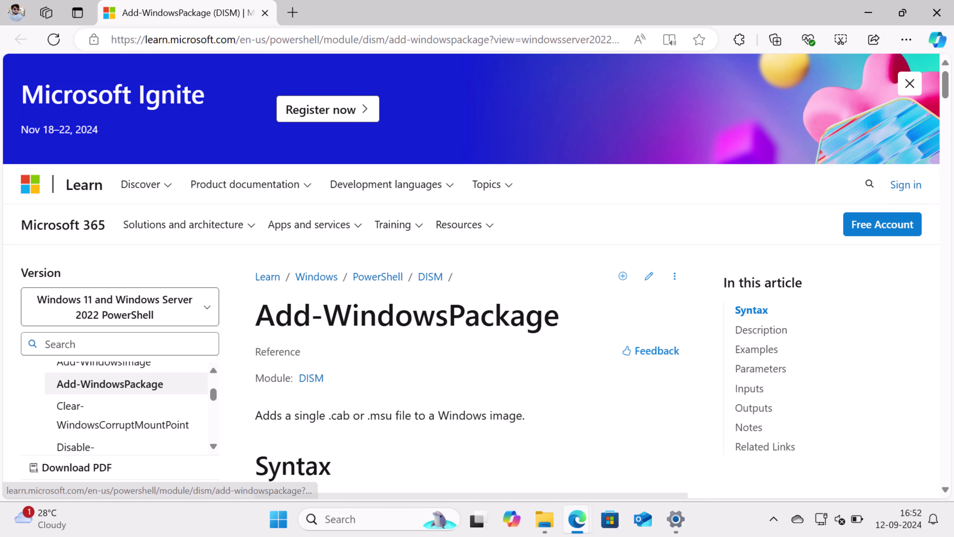
left_click_drag(944, 86, 950, 165)
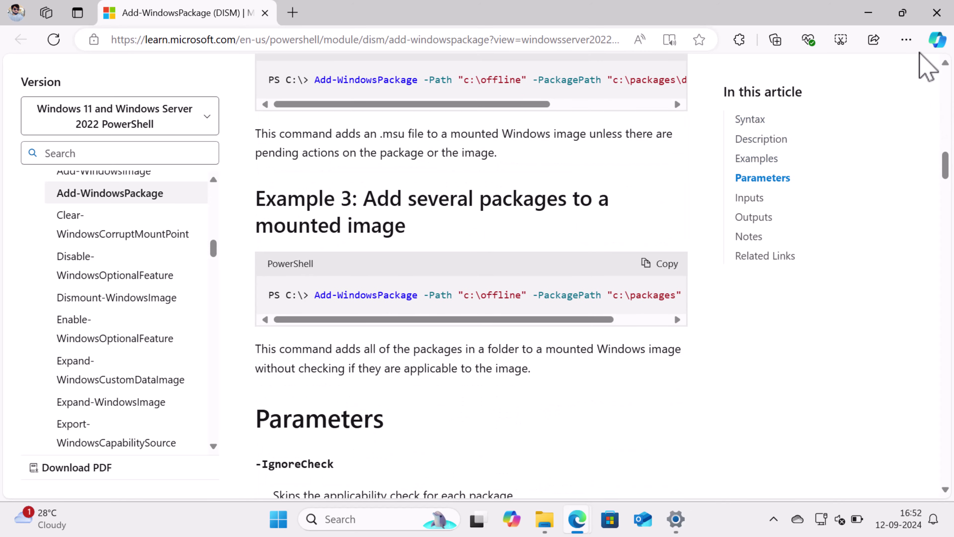
left_click(868, 13)
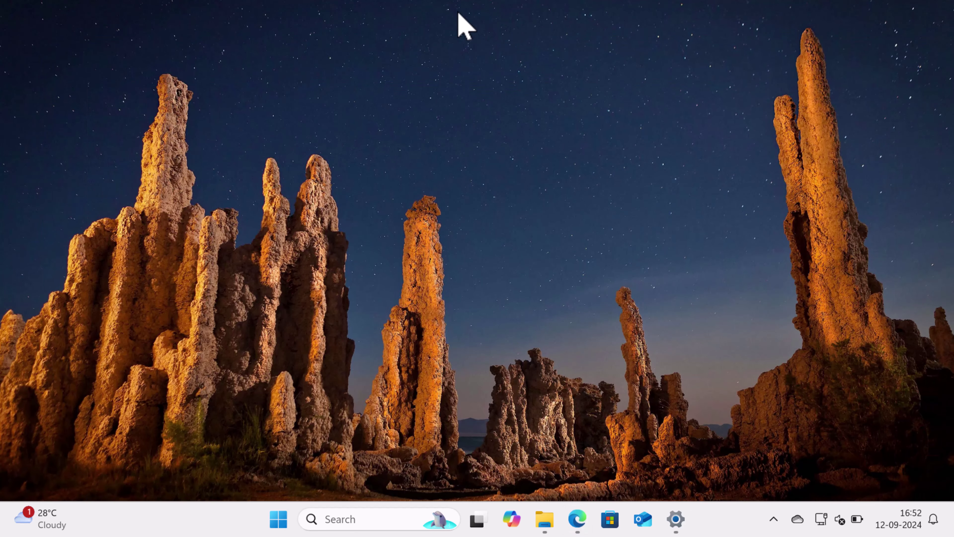